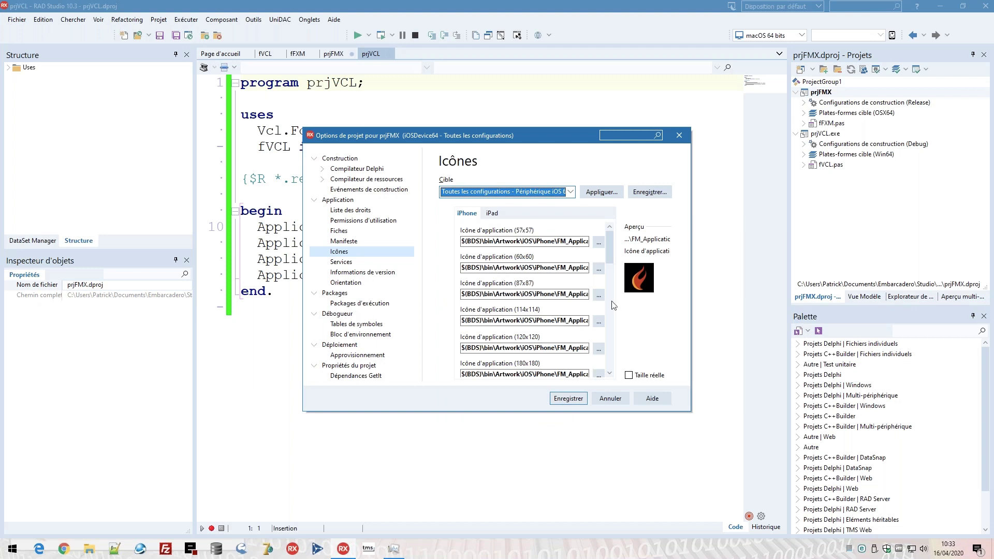
Examine the iPhone and iPad icon and launch image settings of prjFMX for the iOS 64-bit device target
scroll(613, 369, "down", 5)
scroll(612, 368, "up", 5)
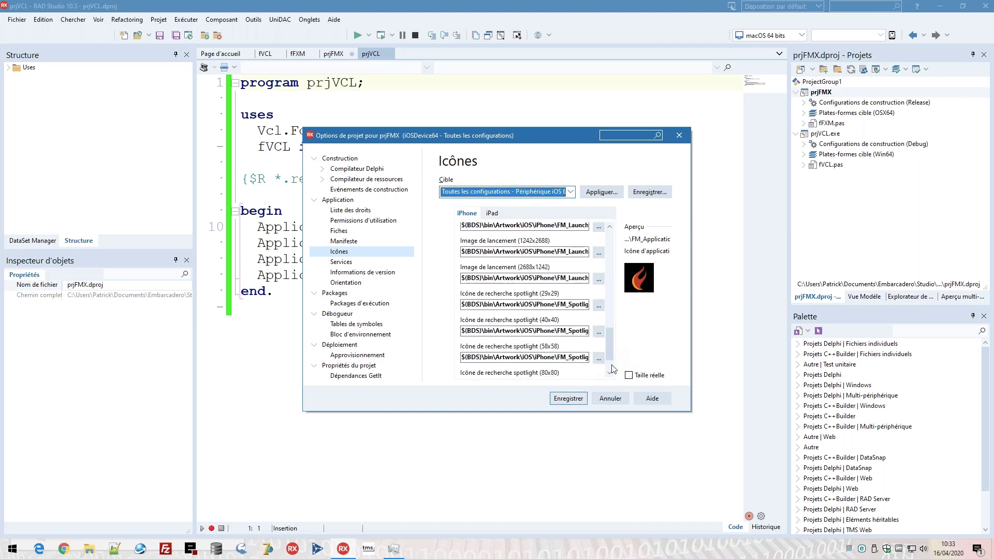
left_click(492, 214)
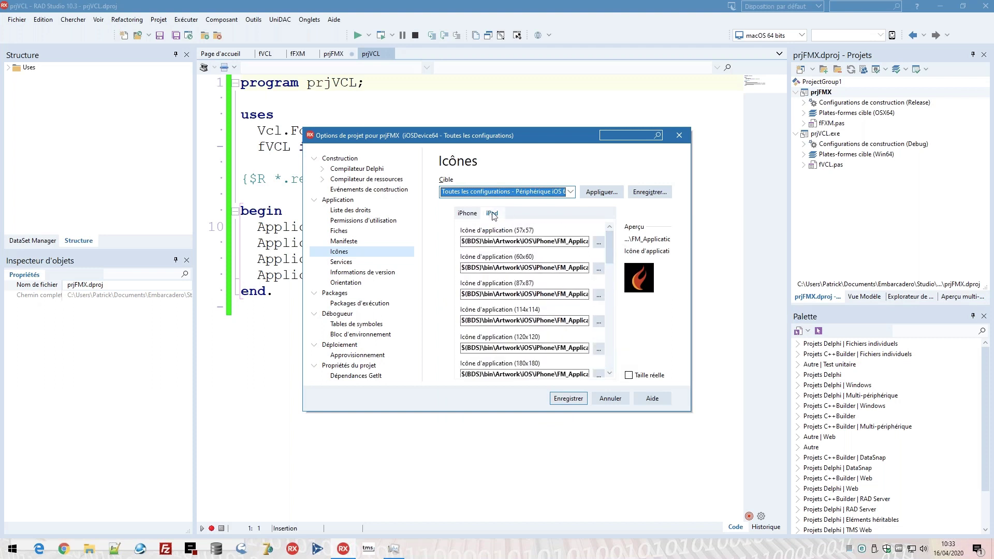
scroll(610, 253, "down", 5)
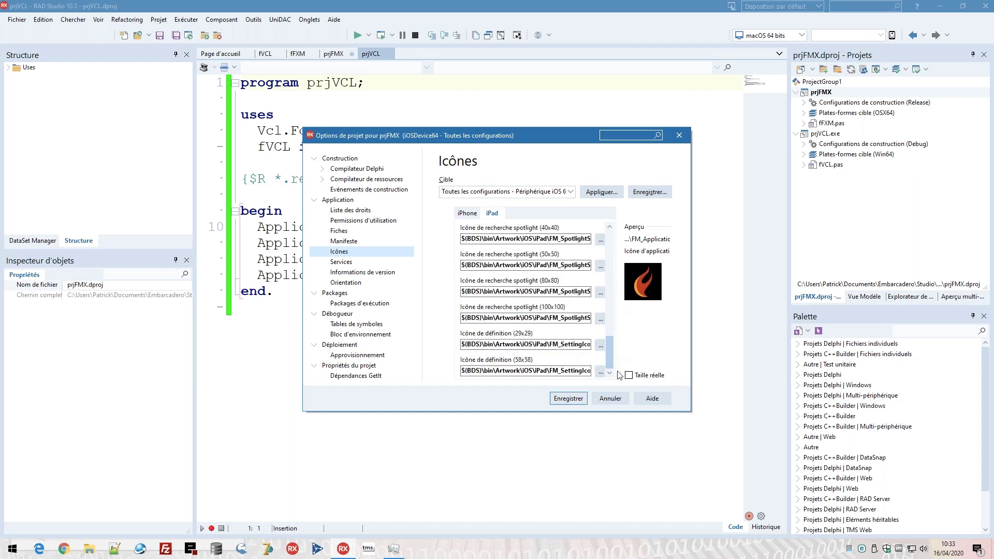
scroll(619, 374, "up", 5)
left_click(473, 195)
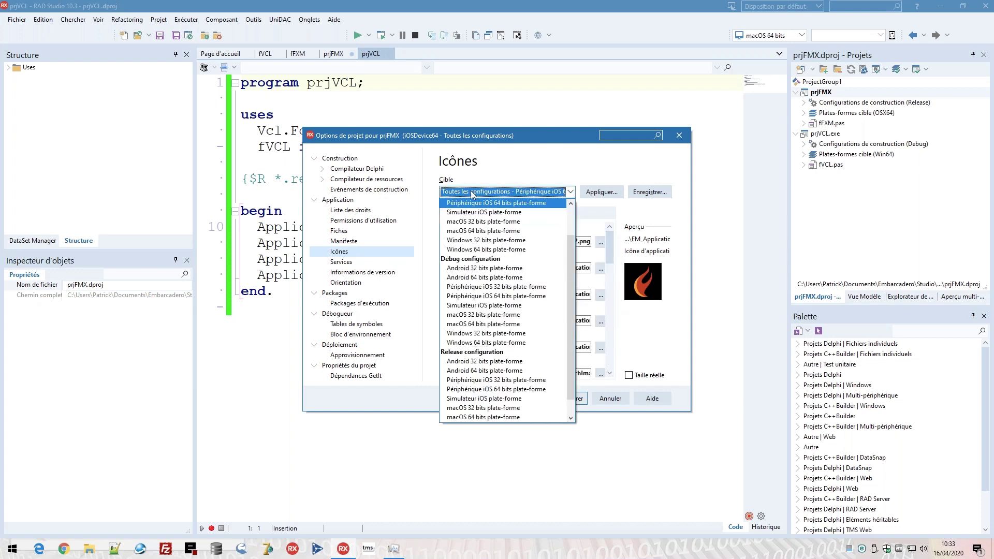
scroll(470, 207, "up", 2)
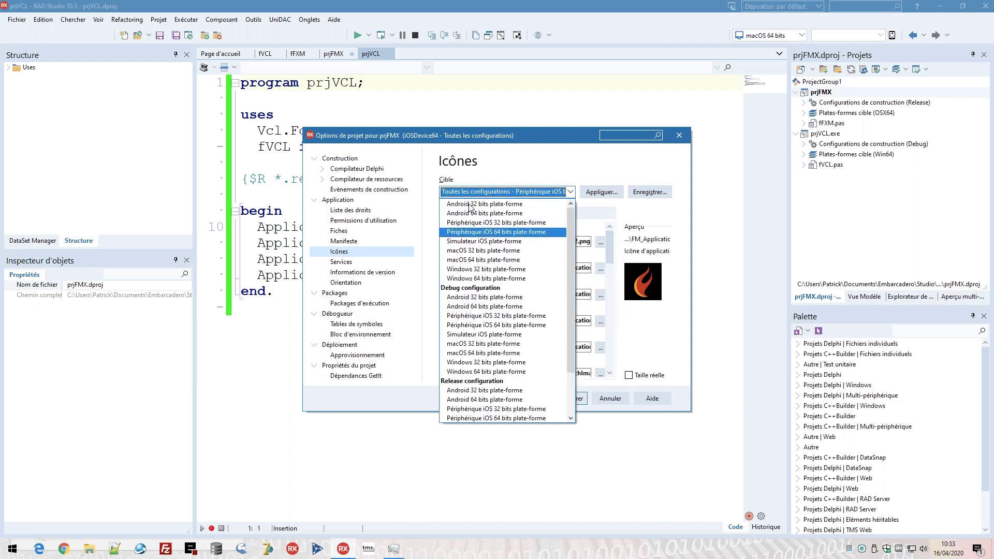
left_click(430, 208)
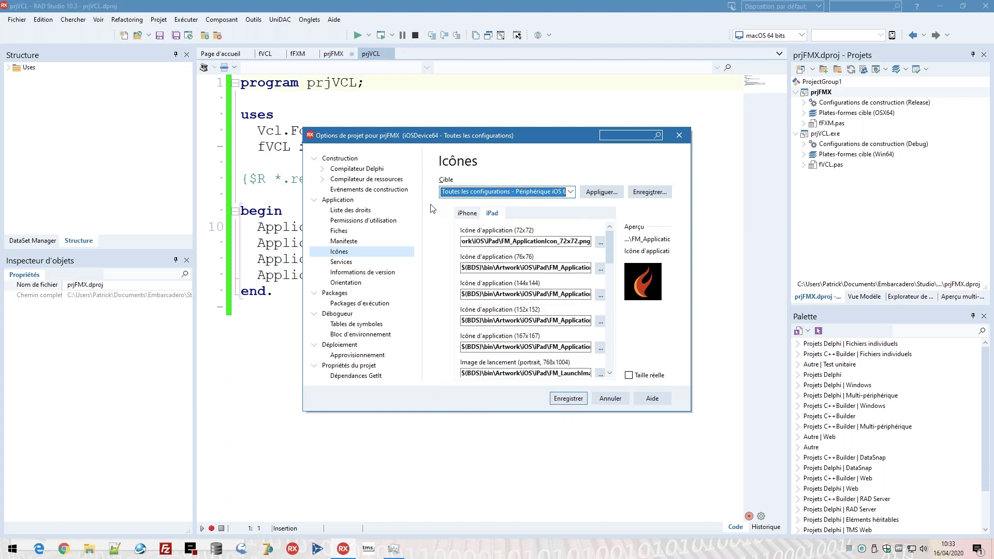
Display the Services options for all configurations on the Android 32-bit platform to view the Firebase settings
left_click(366, 263)
left_click(490, 192)
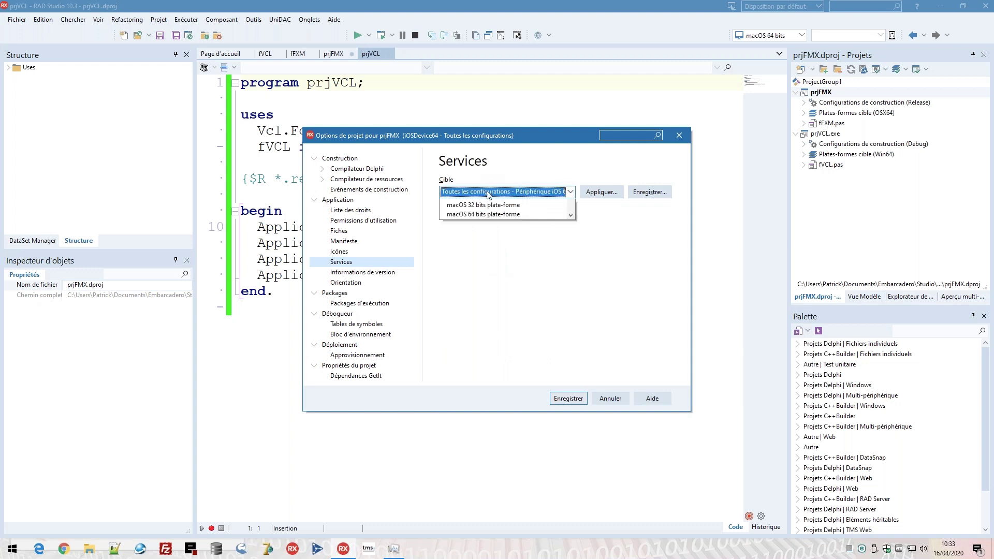
scroll(489, 228, "up", 5)
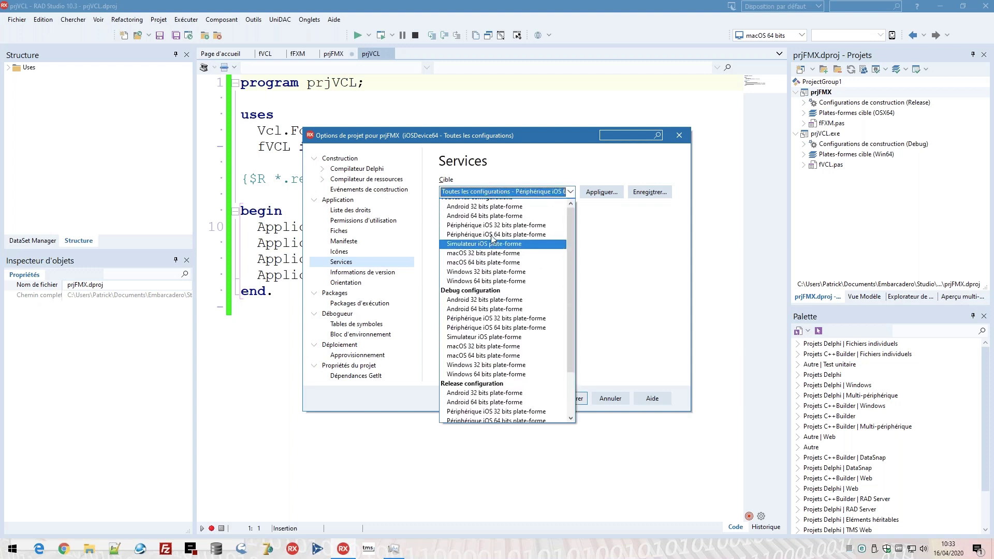
left_click(491, 212)
left_click(489, 192)
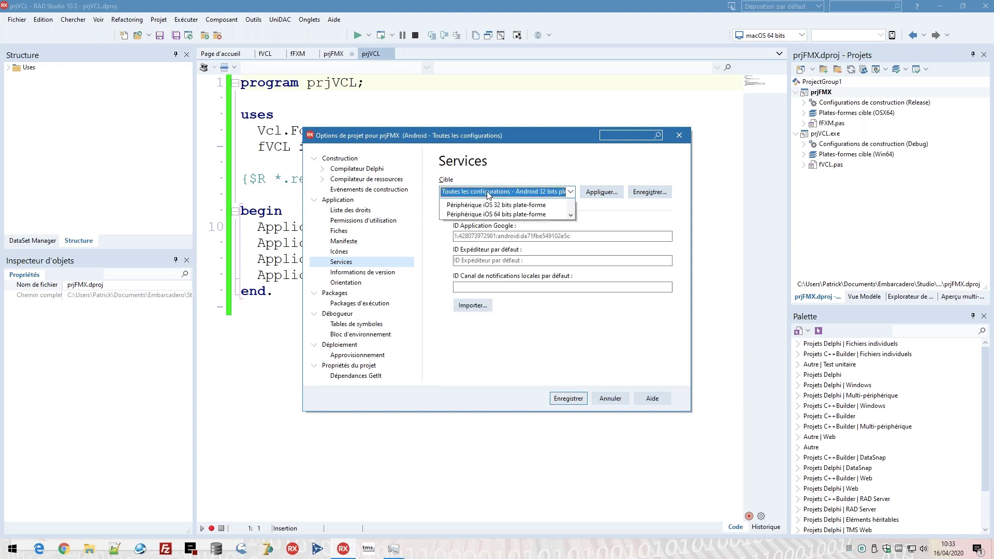
left_click(489, 195)
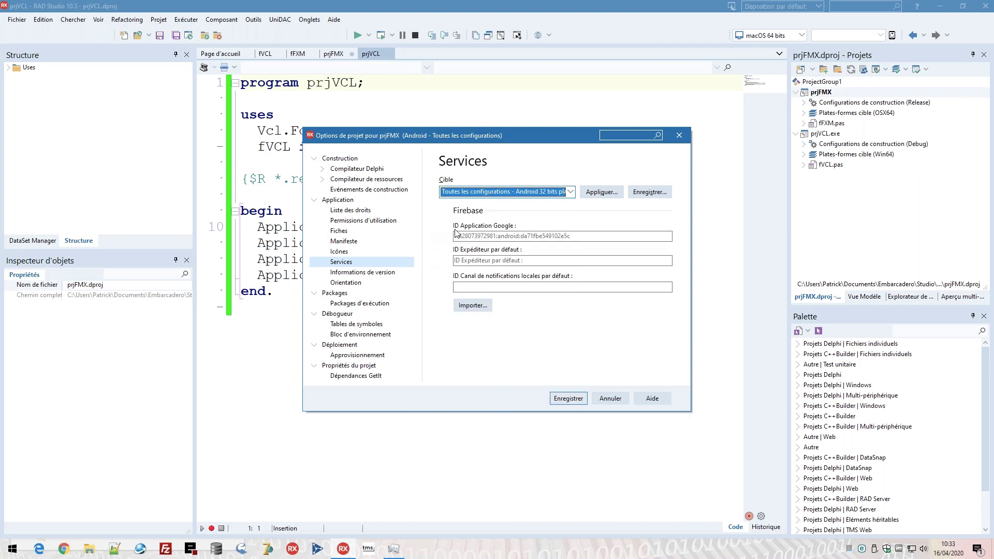
Display the version information for all configurations on the Windows 32-bit platform and enlarge the project options dialog
left_click(398, 277)
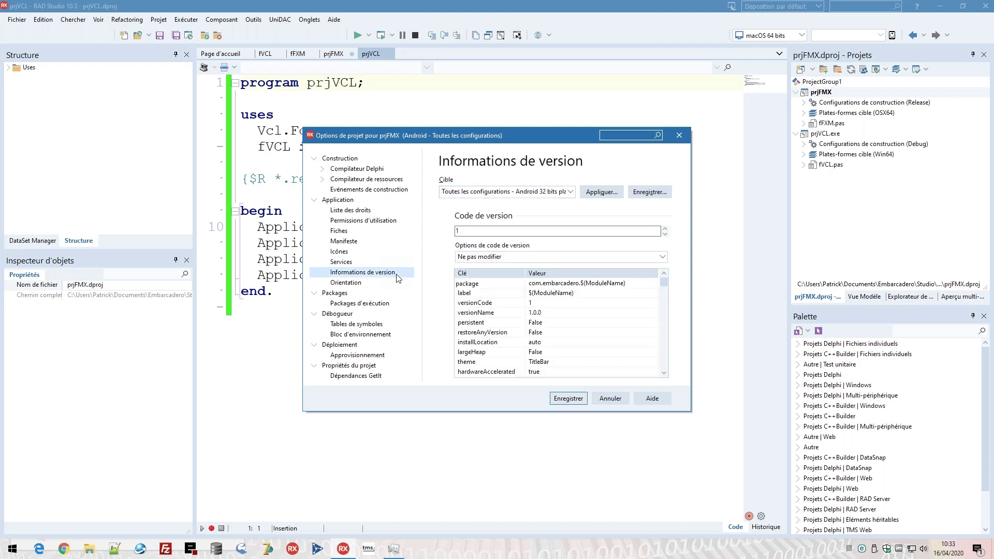
left_click(513, 191)
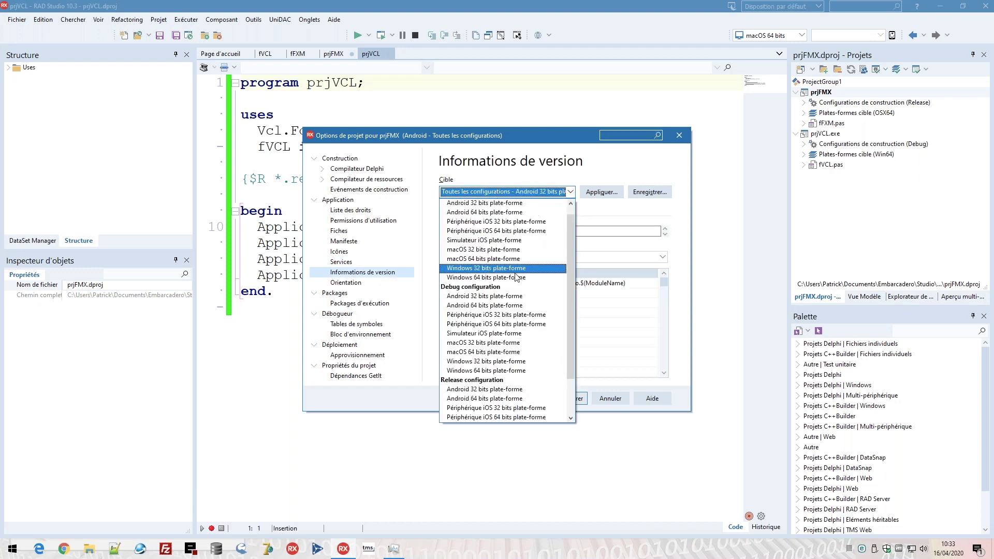
left_click(515, 269)
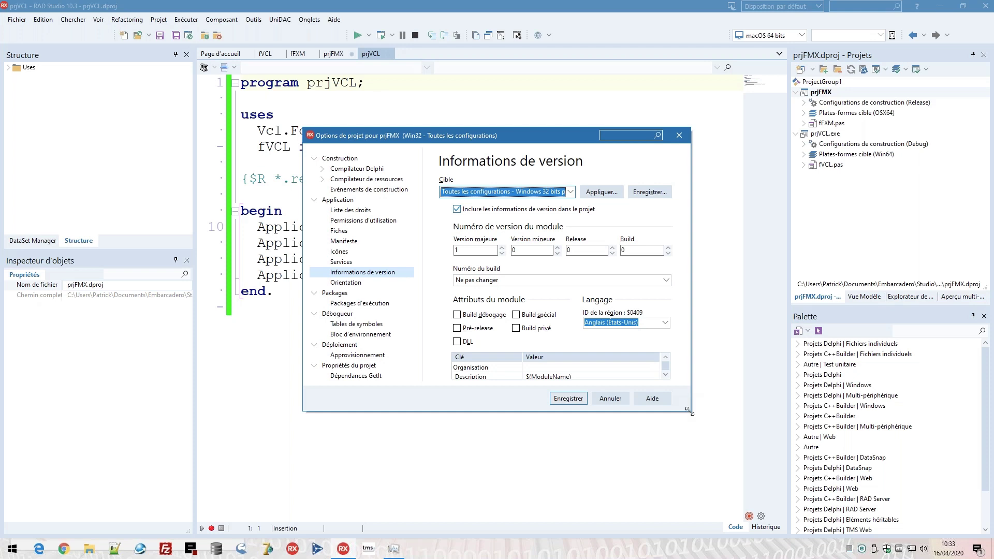
left_click_drag(690, 411, 792, 465)
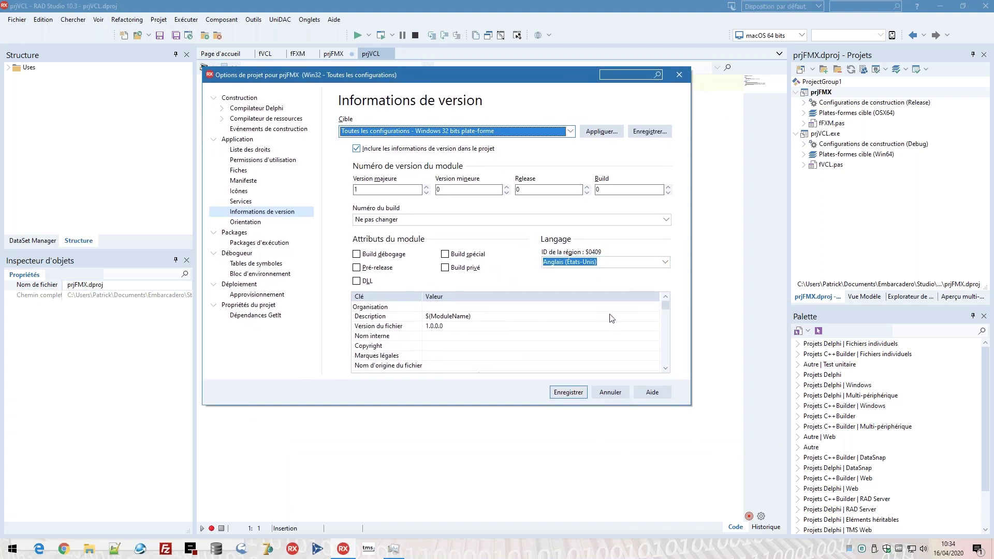
Examine the ProgramID value near the end of the Windows 32-bit version information keys
left_click_drag(664, 309, 664, 373)
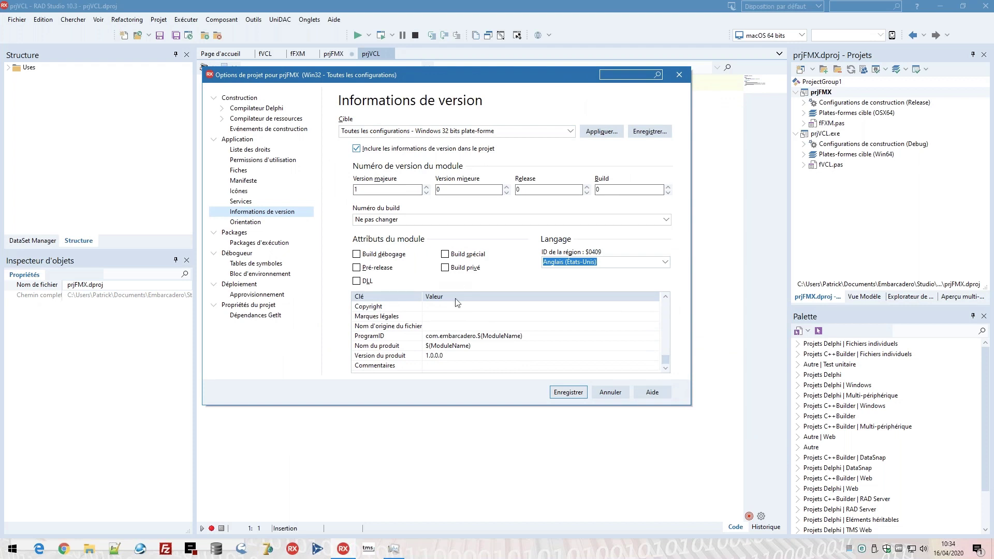
left_click(402, 334)
left_click(462, 337)
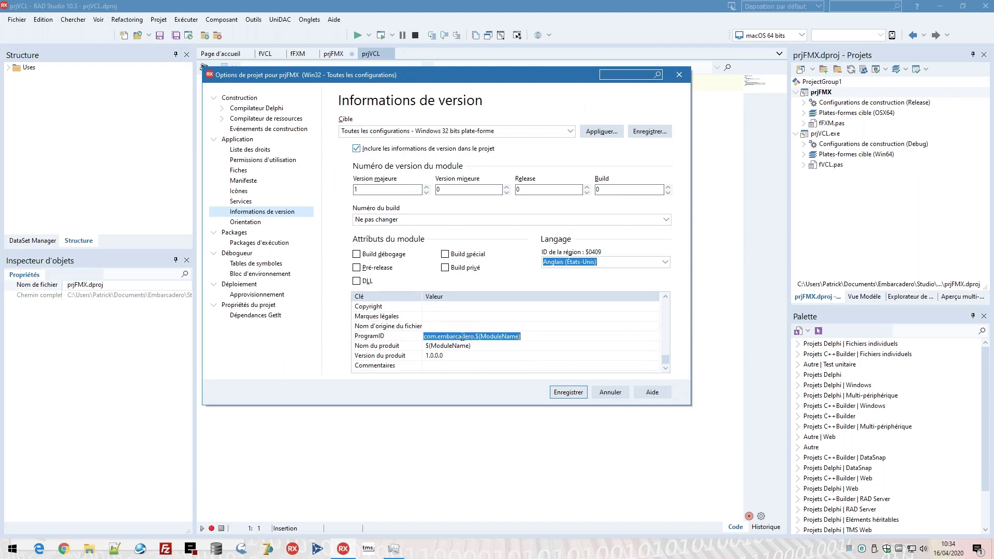
left_click(535, 336)
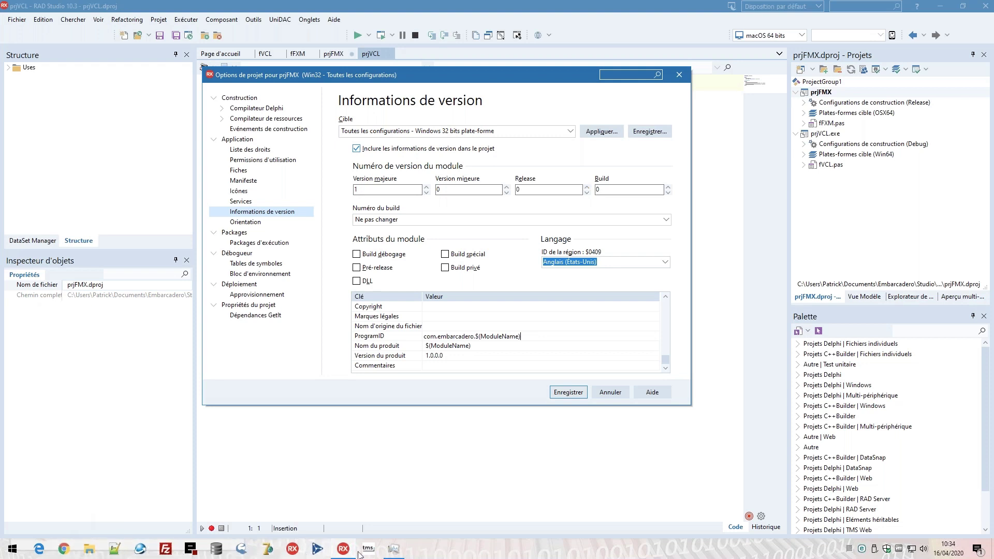
Search Windows for "store", then return to the project options and highlight the ProgramID value
left_click(12, 550)
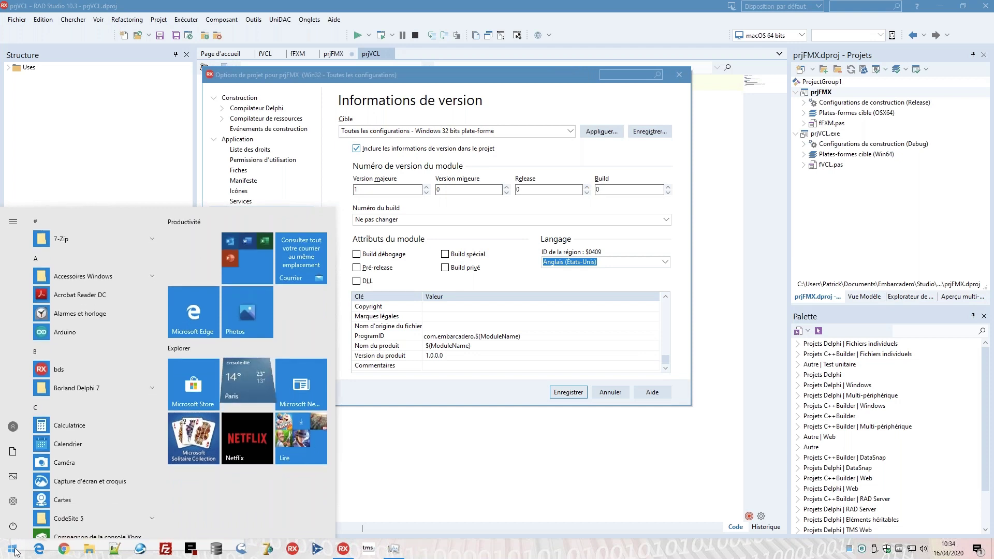
type("store")
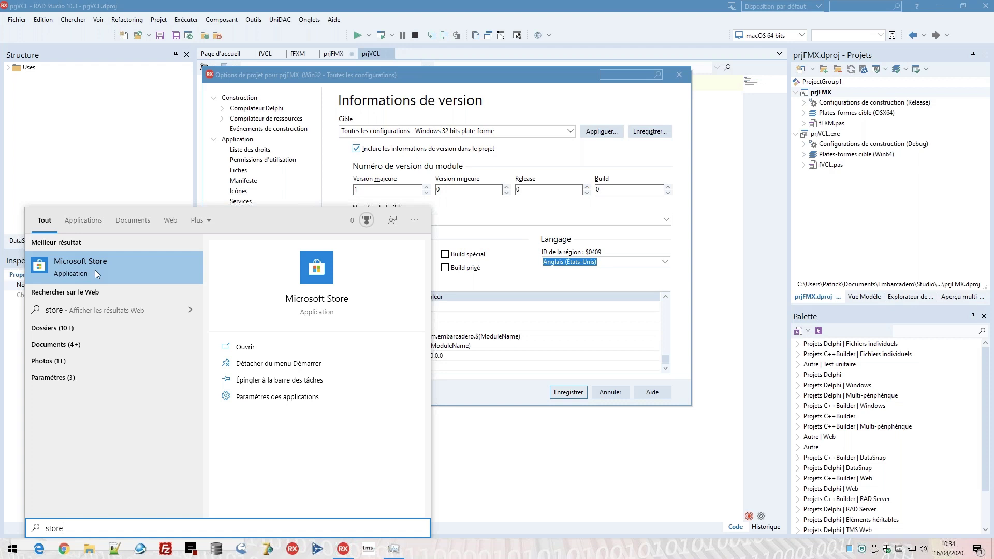
left_click(489, 392)
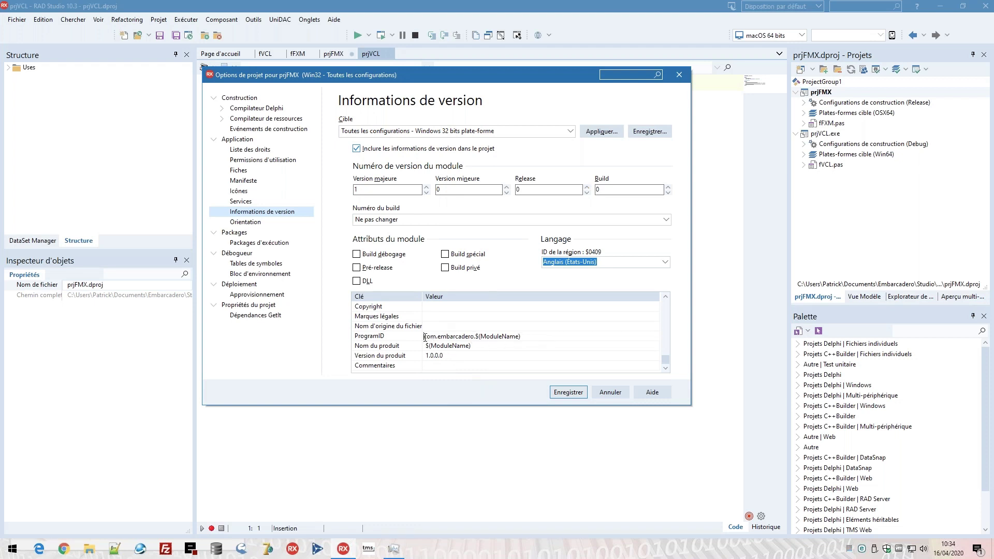
left_click_drag(424, 337, 522, 339)
left_click(528, 339)
Examine the version information keys, including CFBundleIdentifier, for all configurations on the iOS 32-bit device platform
left_click(483, 131)
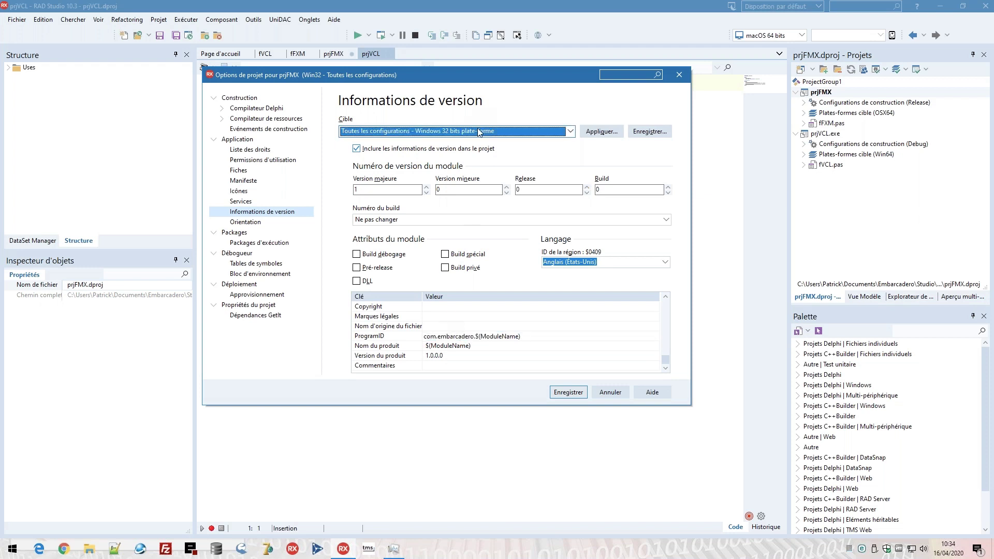
scroll(476, 155, "up", 3)
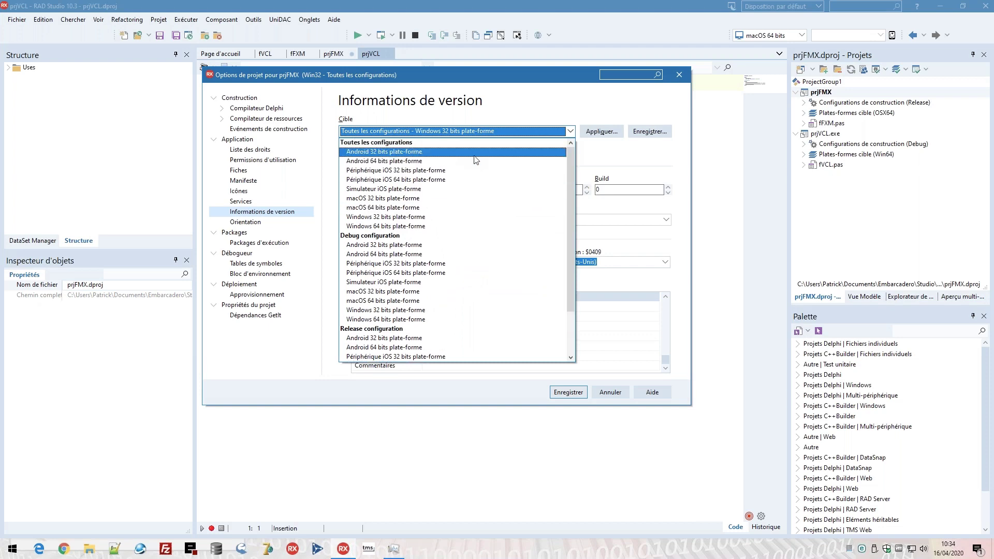
left_click(476, 173)
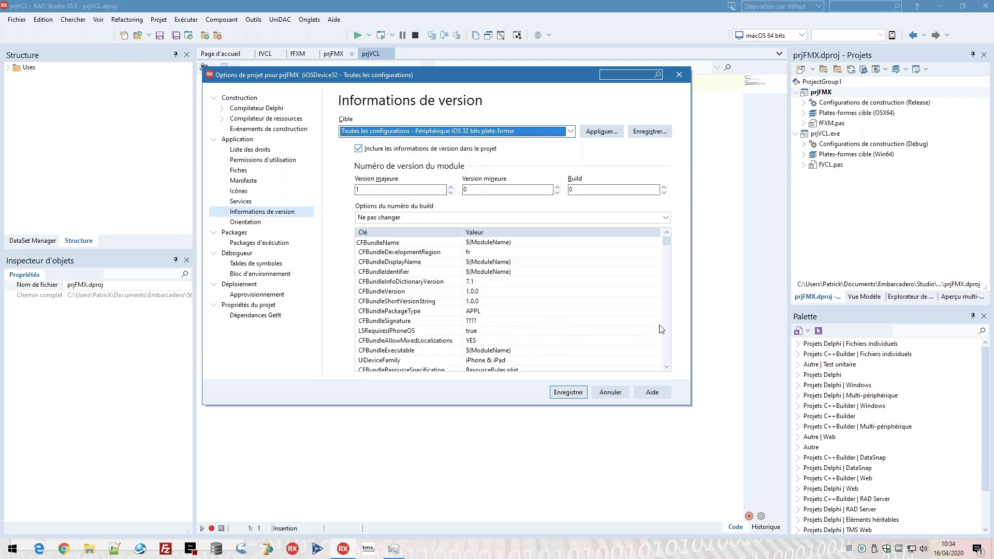
left_click(666, 361)
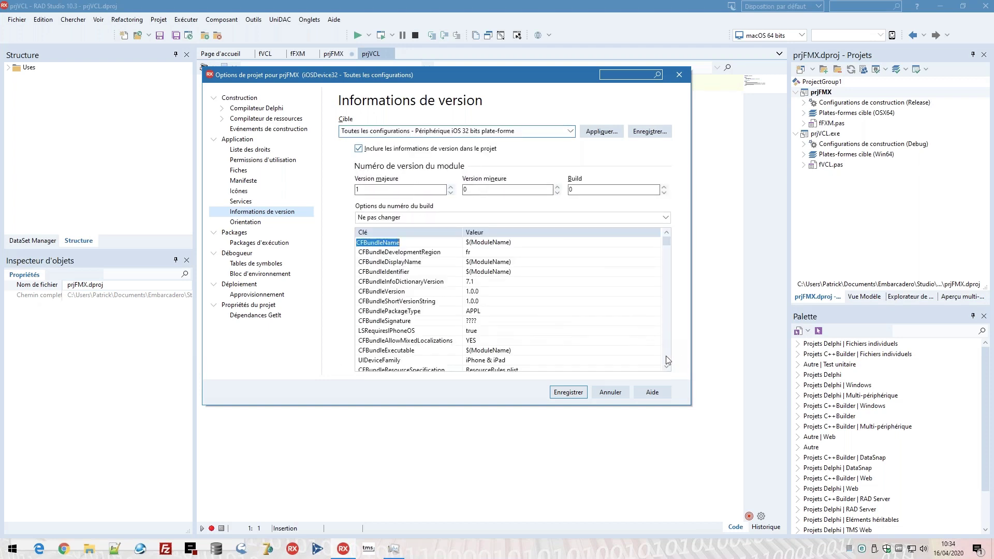
left_click(667, 361)
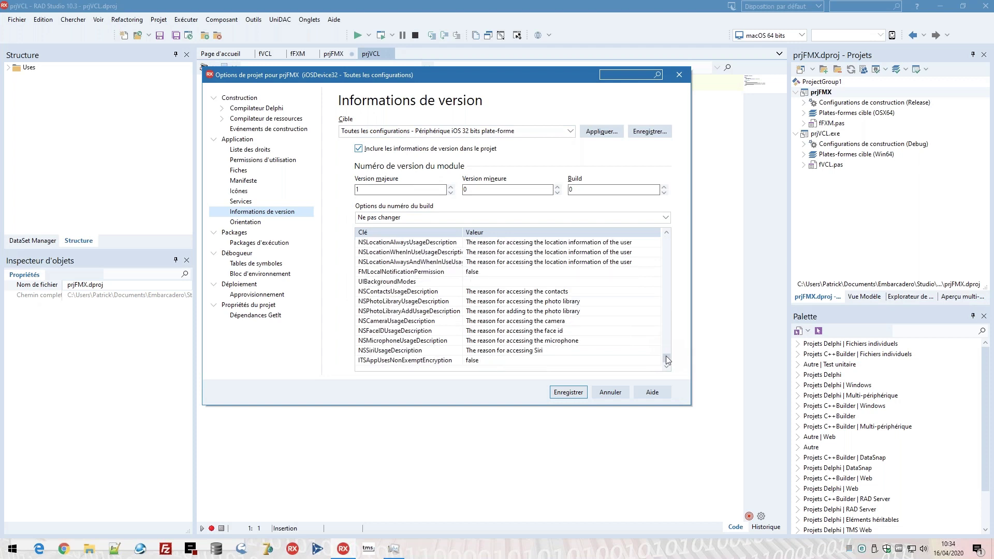
left_click(668, 323)
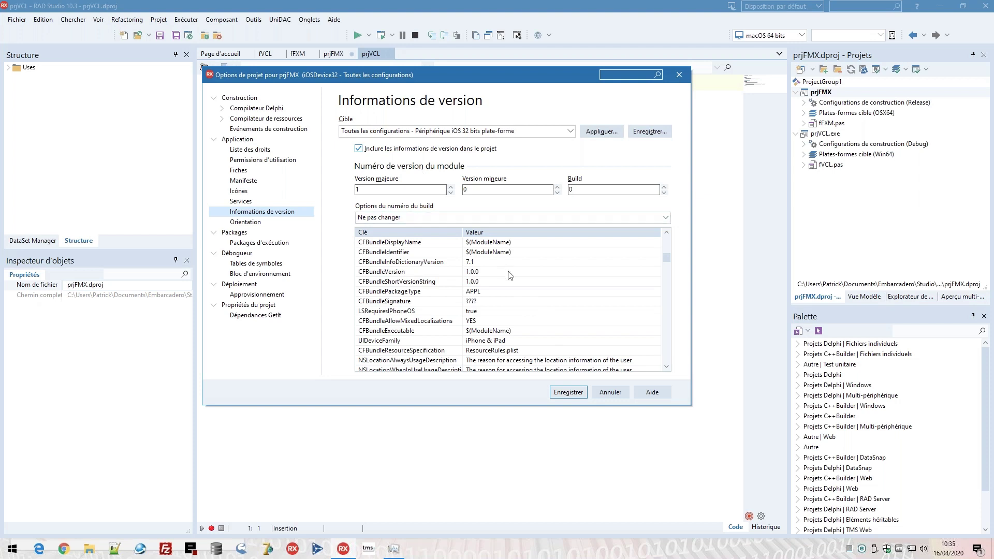
left_click(519, 252)
View the version information for the iOS 64-bit device and macOS 32-bit platforms, inspecting the macOS CFBundleExecutable value
left_click(506, 131)
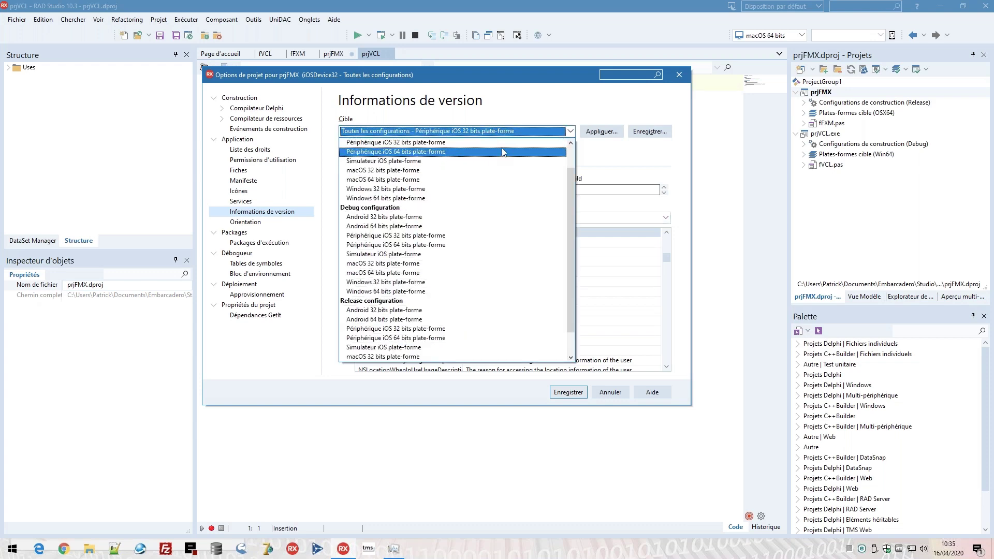
left_click(503, 152)
left_click(504, 132)
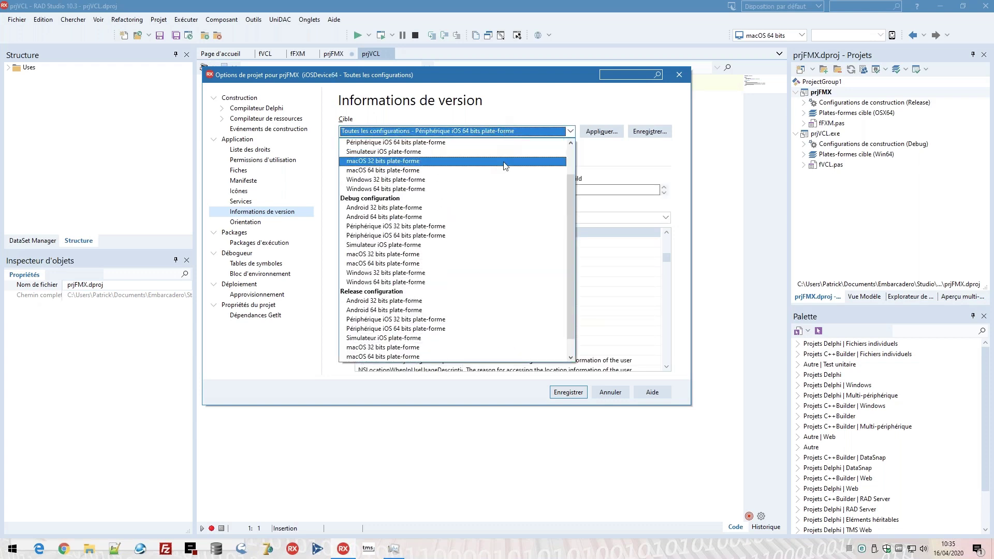
left_click(505, 162)
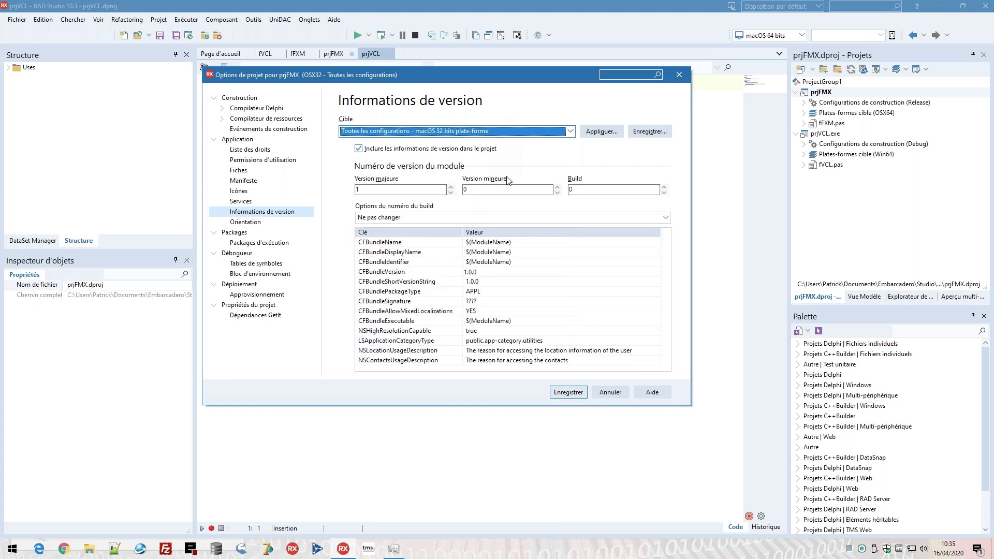
left_click(542, 321)
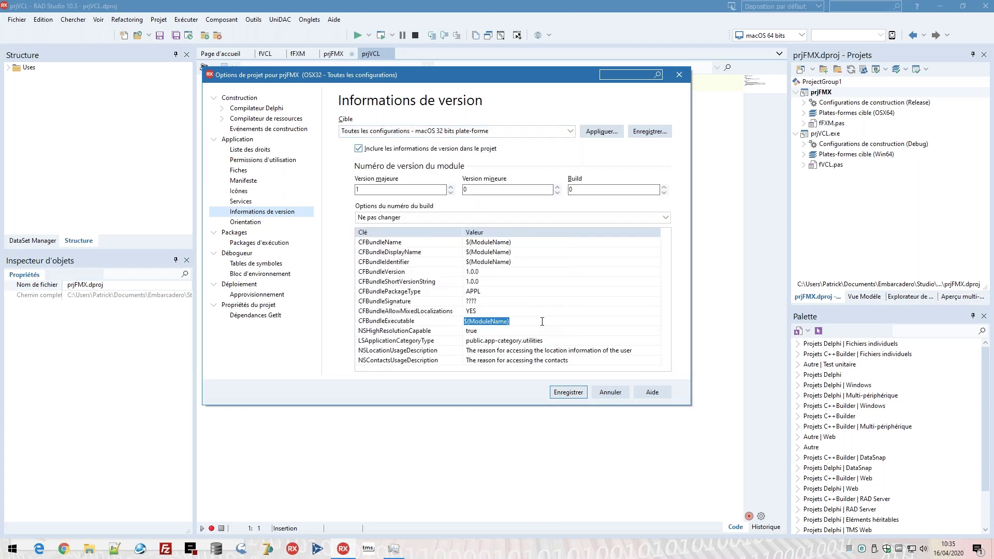
Display the version information for the Debug configuration on Android 32-bit and highlight the package value
left_click(468, 133)
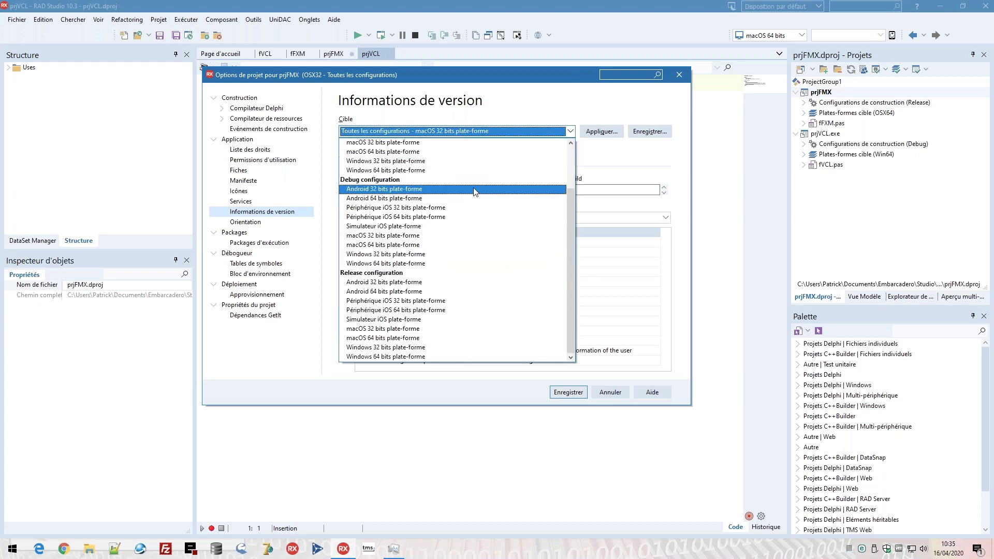
left_click(473, 189)
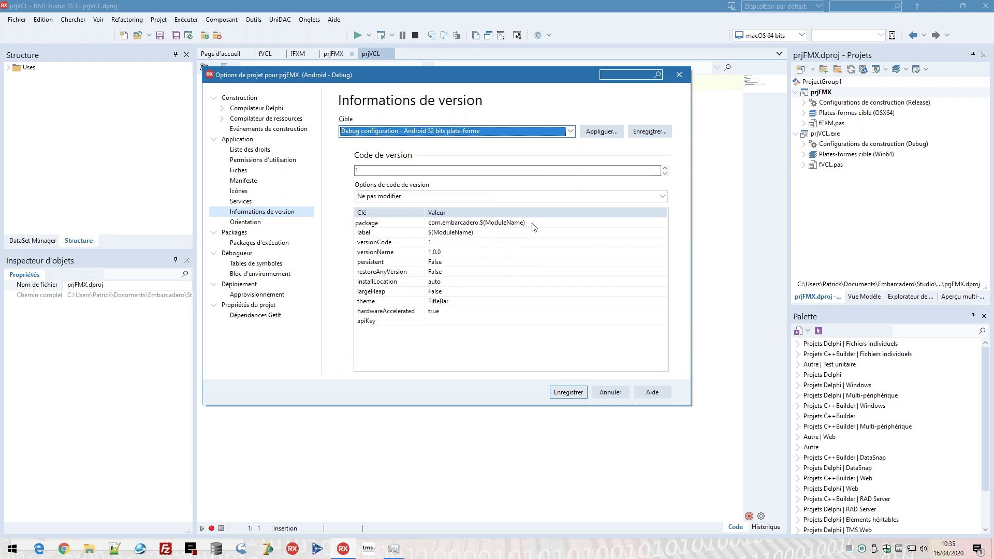
left_click(532, 223)
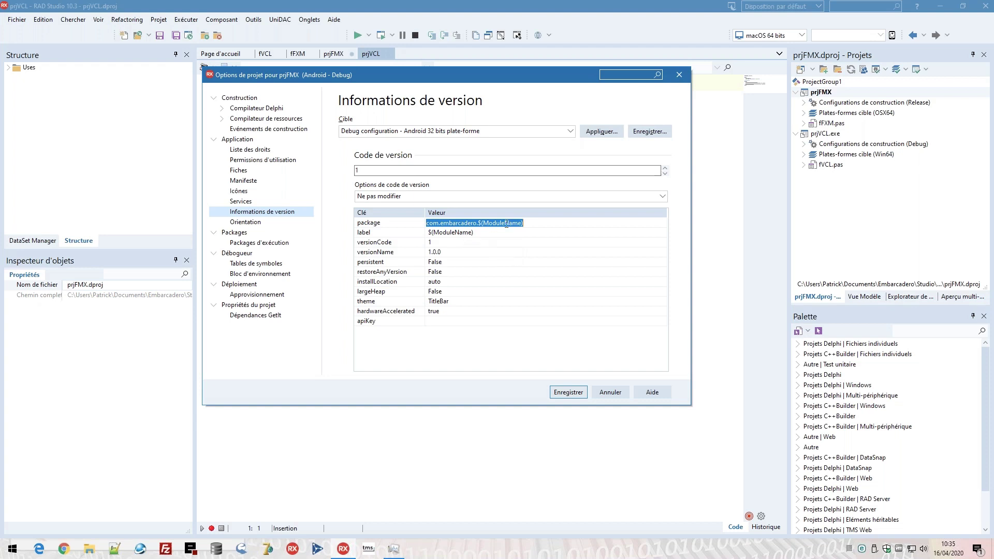
left_click(533, 223)
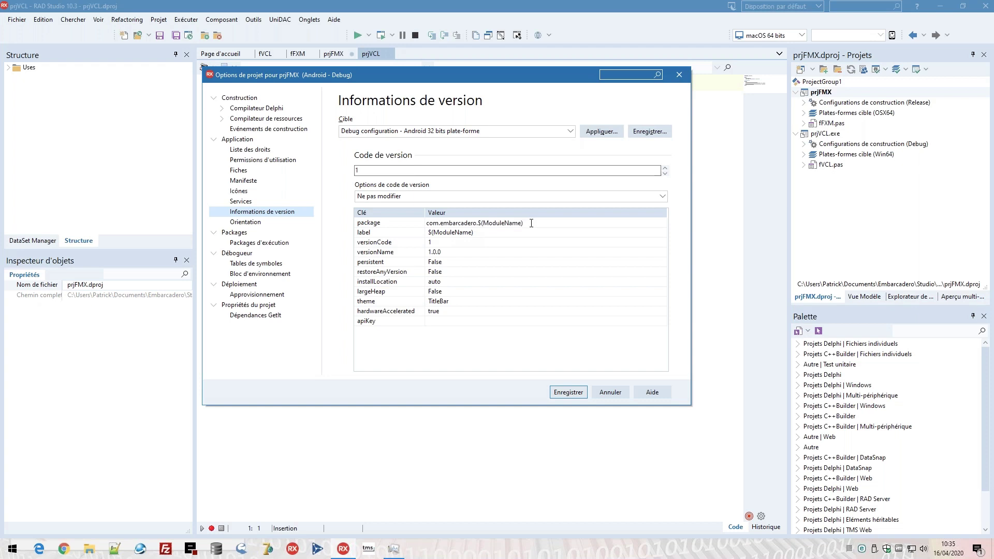
left_click_drag(533, 223, 410, 227)
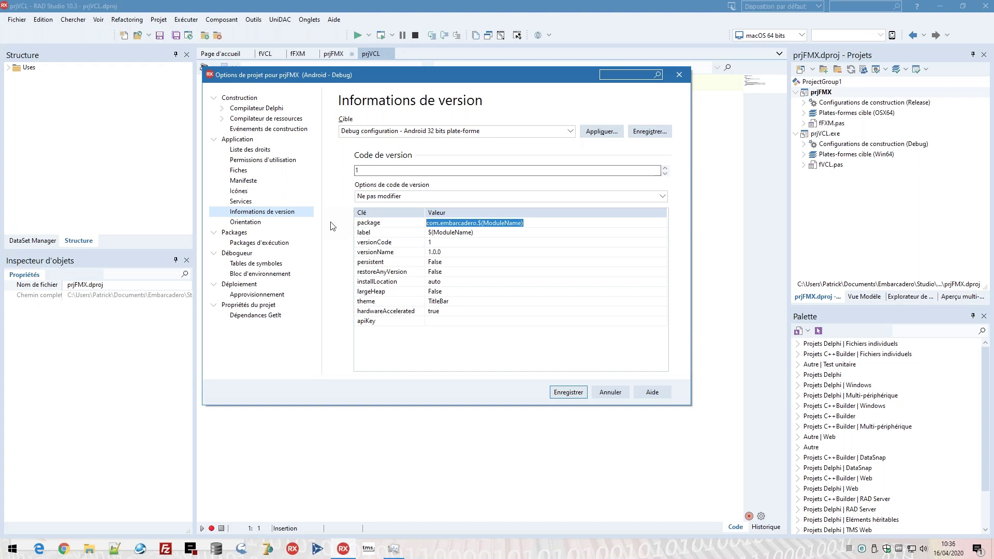
Review the orientation options, enabling custom orientation to reveal its choices and disabling it again
left_click(305, 225)
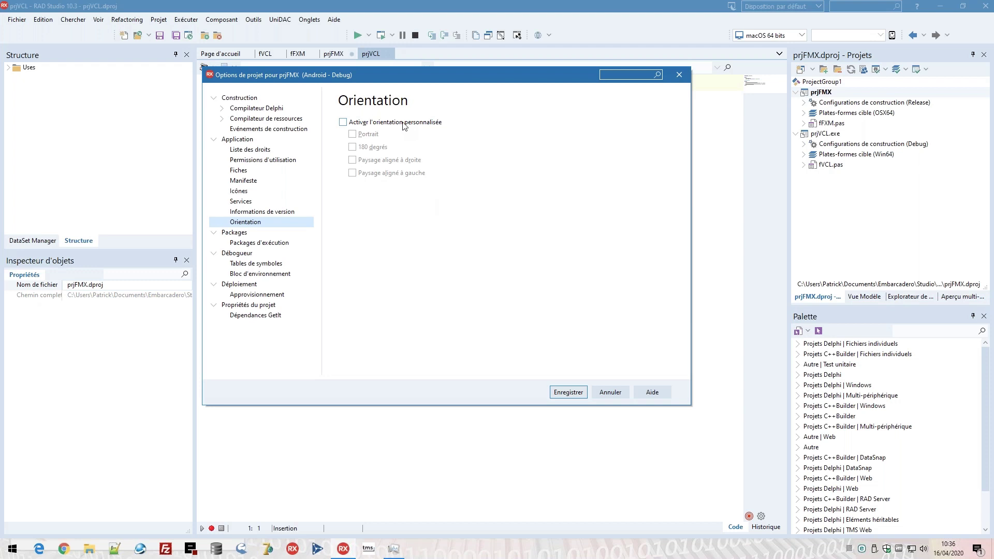
left_click(404, 124)
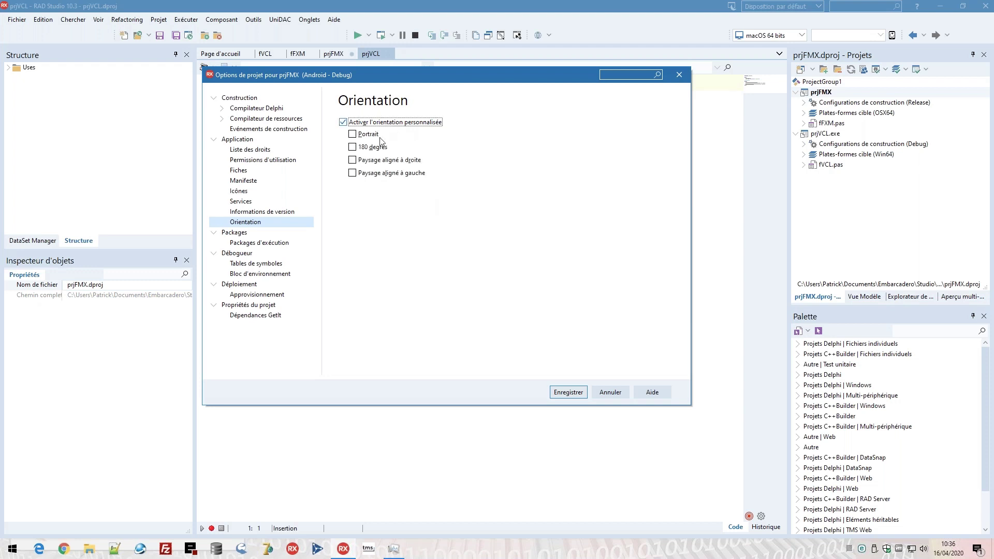
left_click(354, 125)
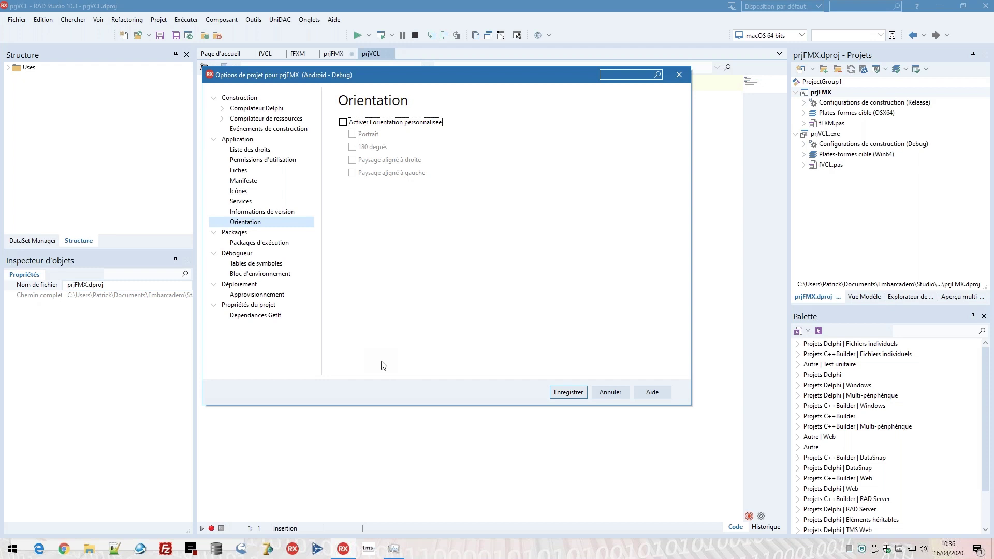
Look through the runtime packages, debugger symbol tables, deployment provisioning and project properties pages of the project options
left_click(258, 233)
left_click(259, 244)
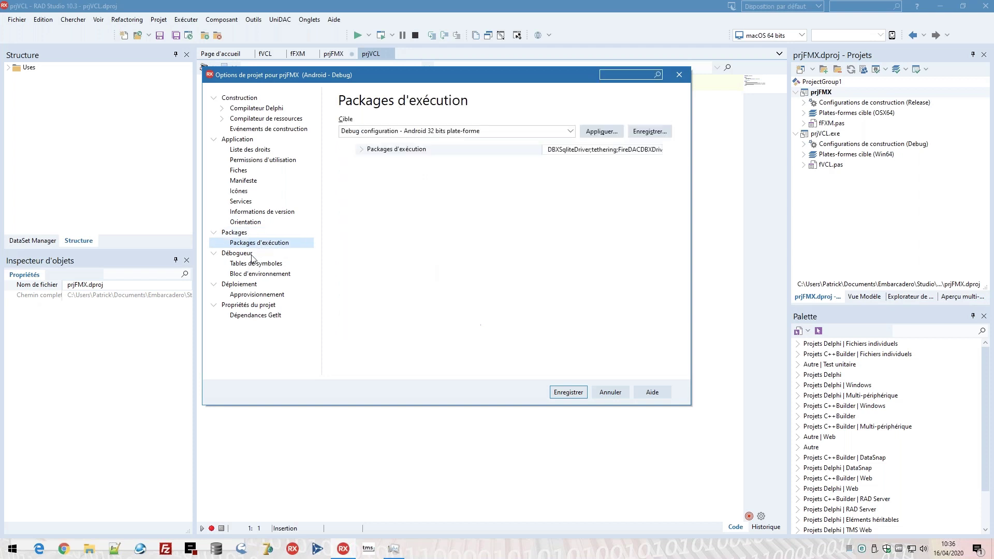
left_click(252, 254)
left_click(263, 265)
left_click(253, 285)
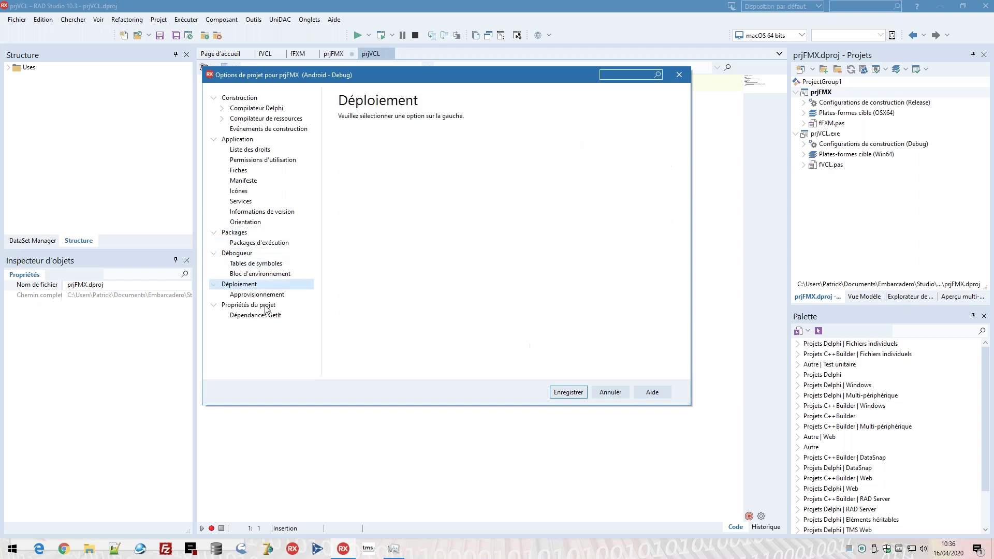
left_click(252, 295)
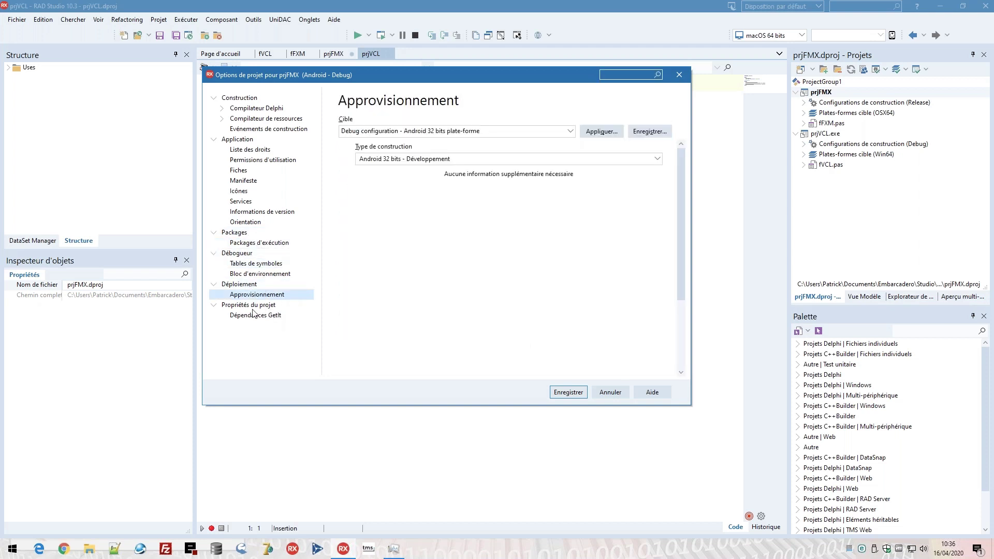
left_click(252, 307)
left_click(269, 316)
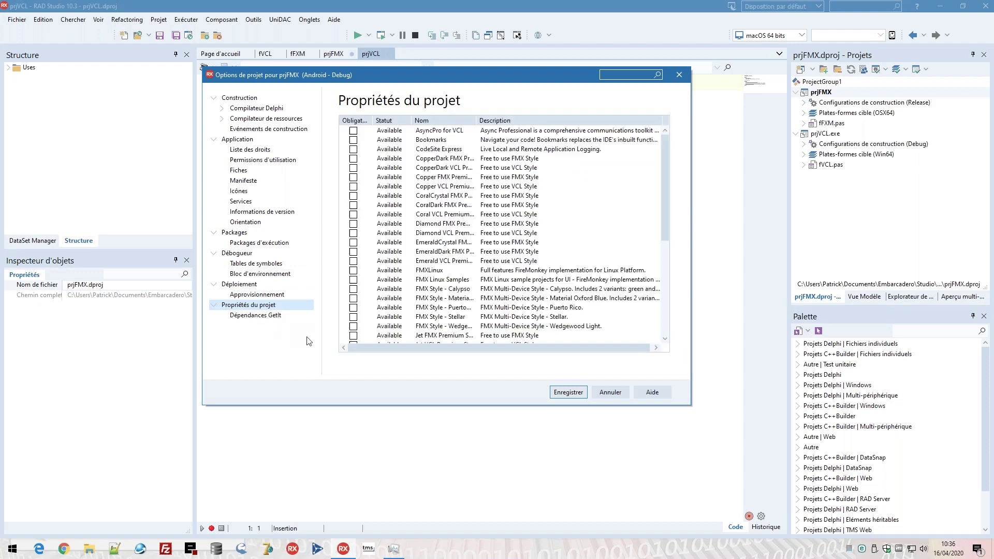
Return to the provisioning settings and view the available build types for the Debug configuration on Android 32-bit
left_click(275, 295)
left_click(439, 160)
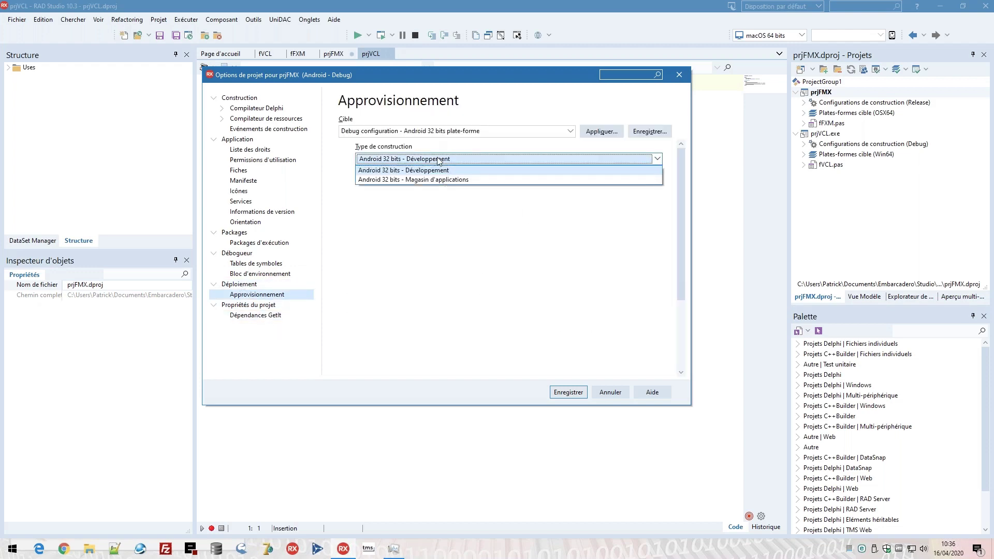
left_click(439, 160)
Inspect the keystore settings for all configurations on Android 64-bit using the "Magasin d'applications" build type, and close the project options without saving
left_click(442, 131)
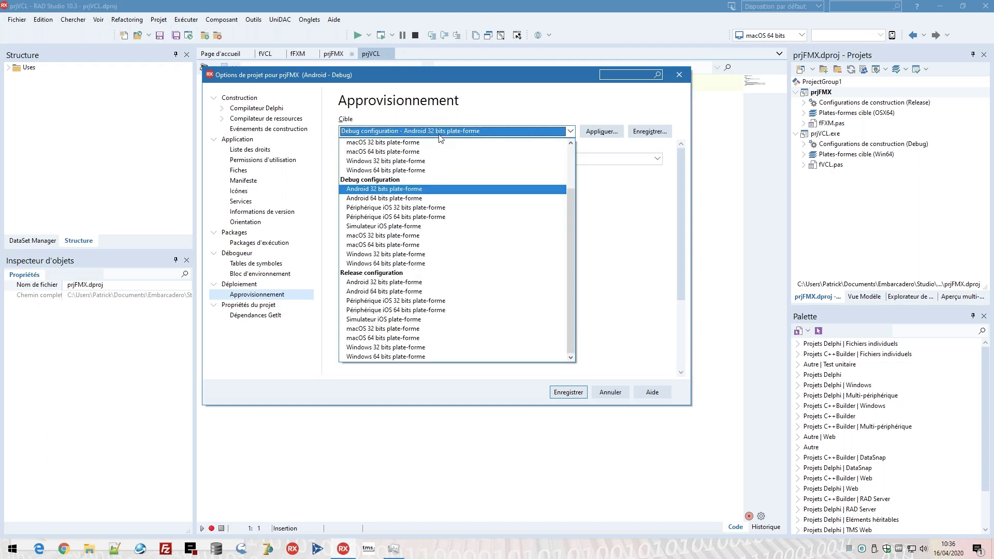
scroll(444, 162, "up", 2)
left_click(443, 162)
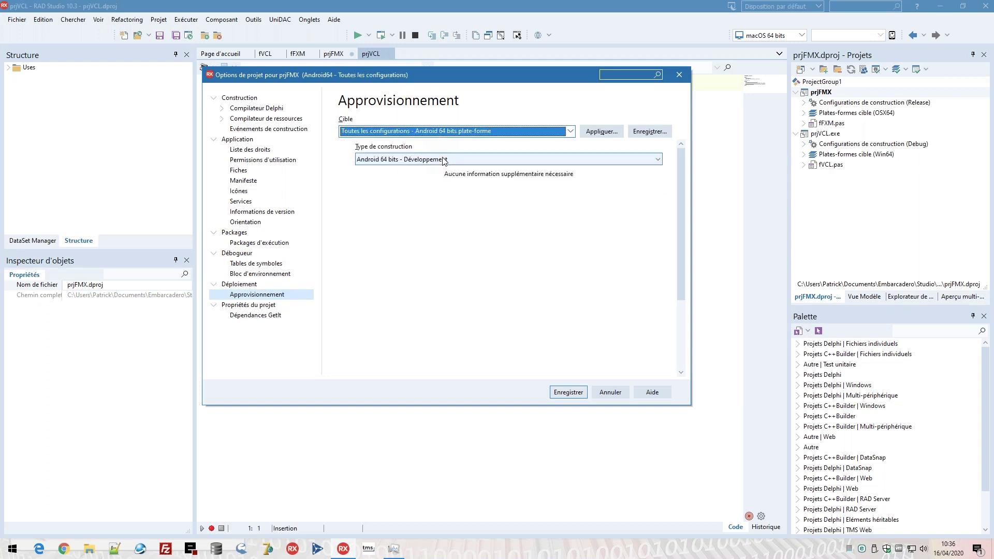
left_click(433, 159)
left_click(441, 175)
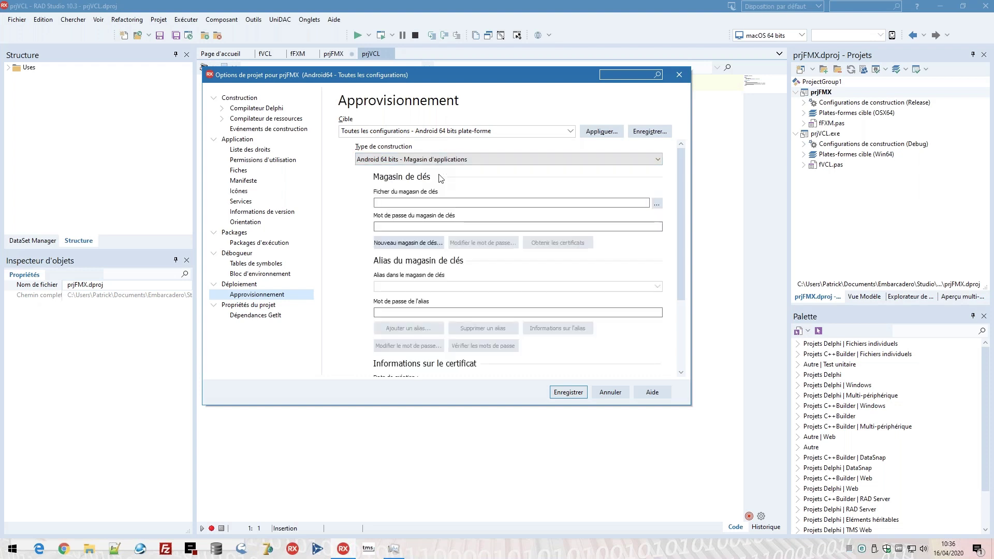
left_click(604, 395)
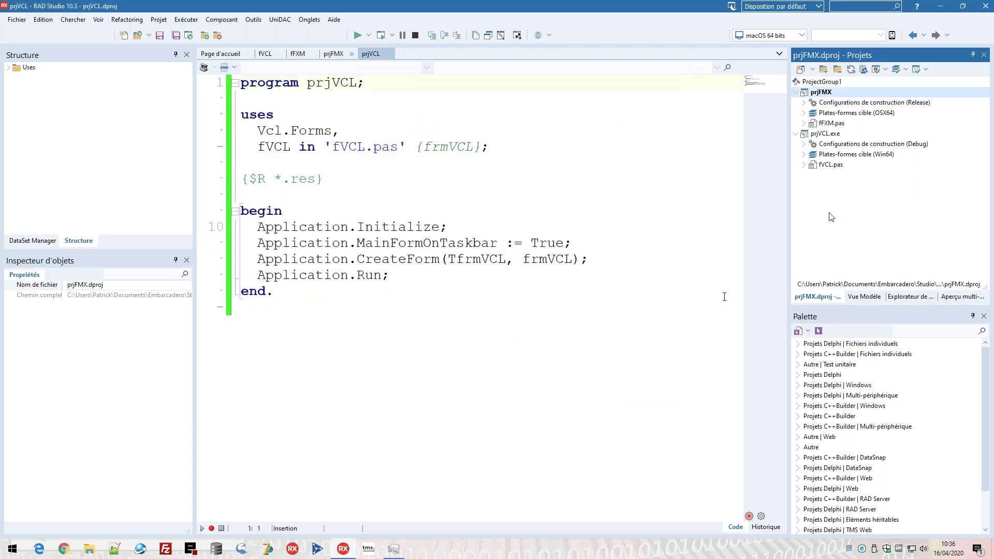